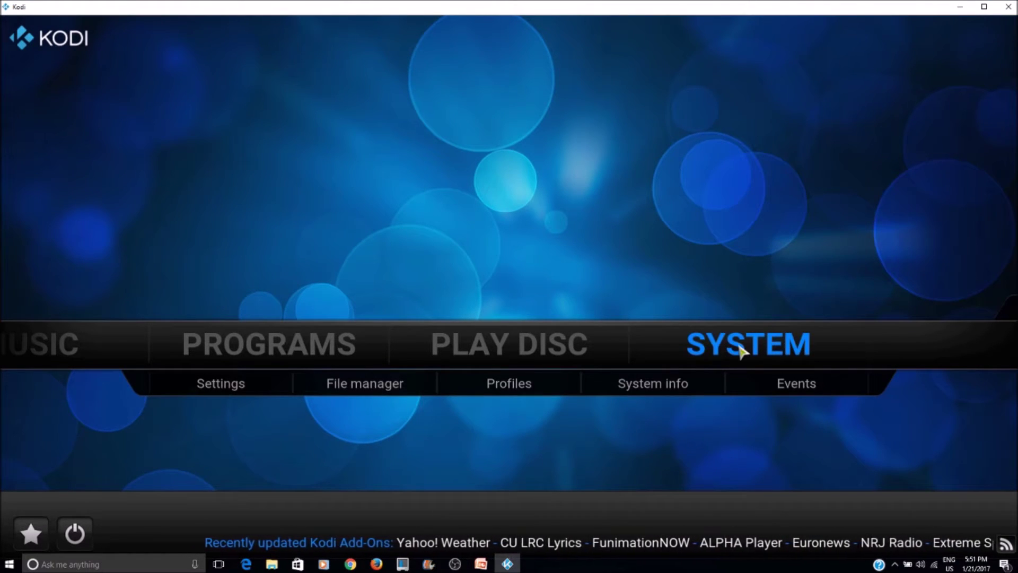
{"action": "left_click", "coordinate": [362, 396]}
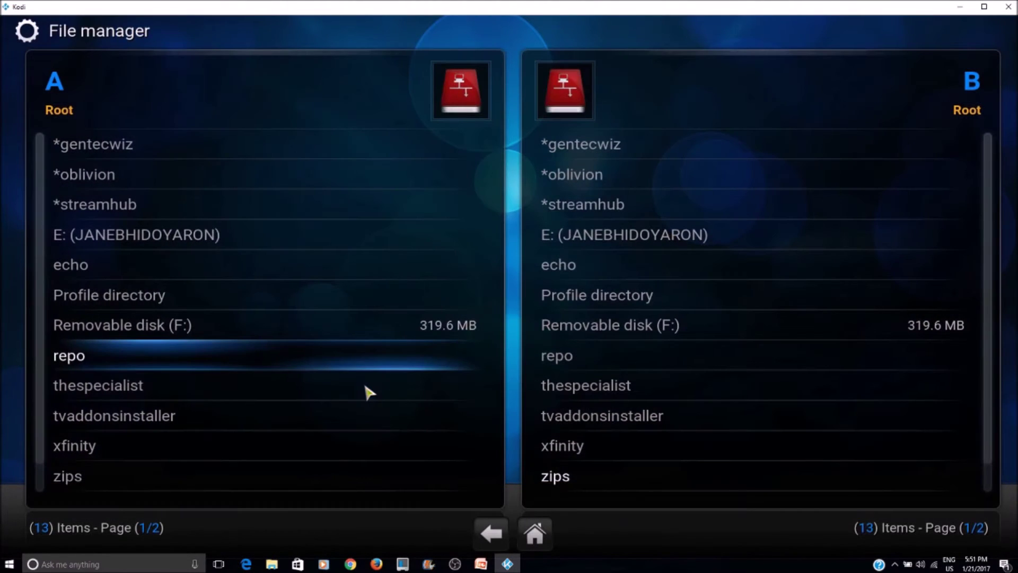
{"action": "scroll", "coordinate": [311, 423], "scroll_direction": "down", "scroll_amount": 1}
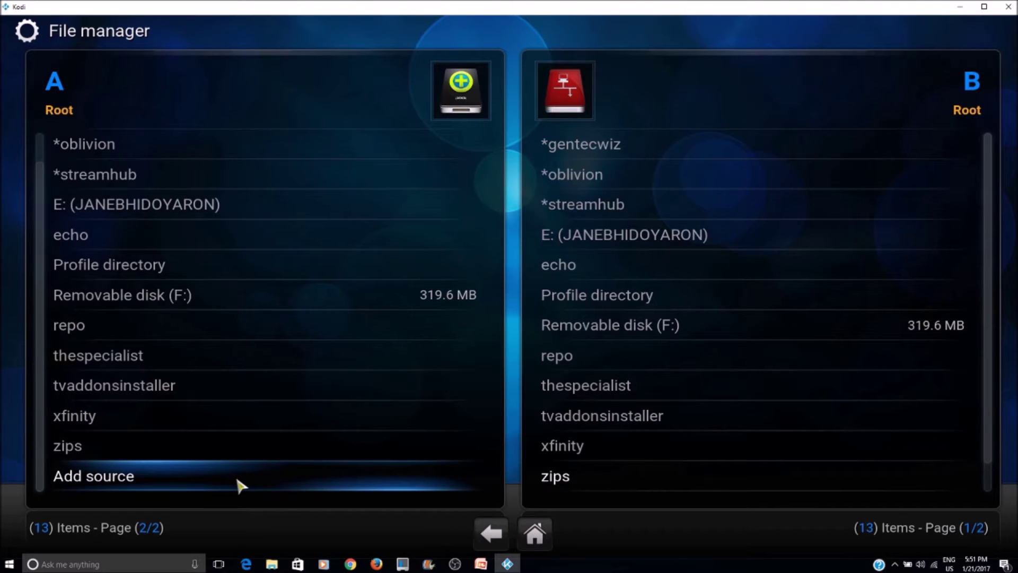
{"action": "left_click", "coordinate": [236, 479]}
{"action": "left_click", "coordinate": [310, 185]}
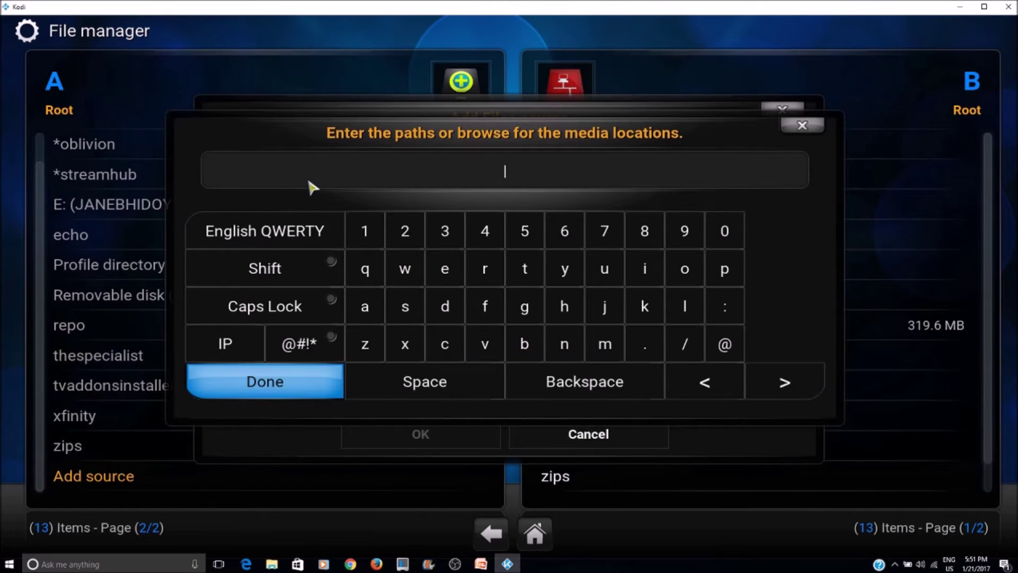
{"action": "type", "text": "http"}
{"action": "type", "text": ":"}
{"action": "type", "text": "/"}
{"action": "type", "text": "/h"}
{"action": "key", "text": "BackSpace"}
{"action": "type", "text": "f"}
{"action": "type", "text": "usion"}
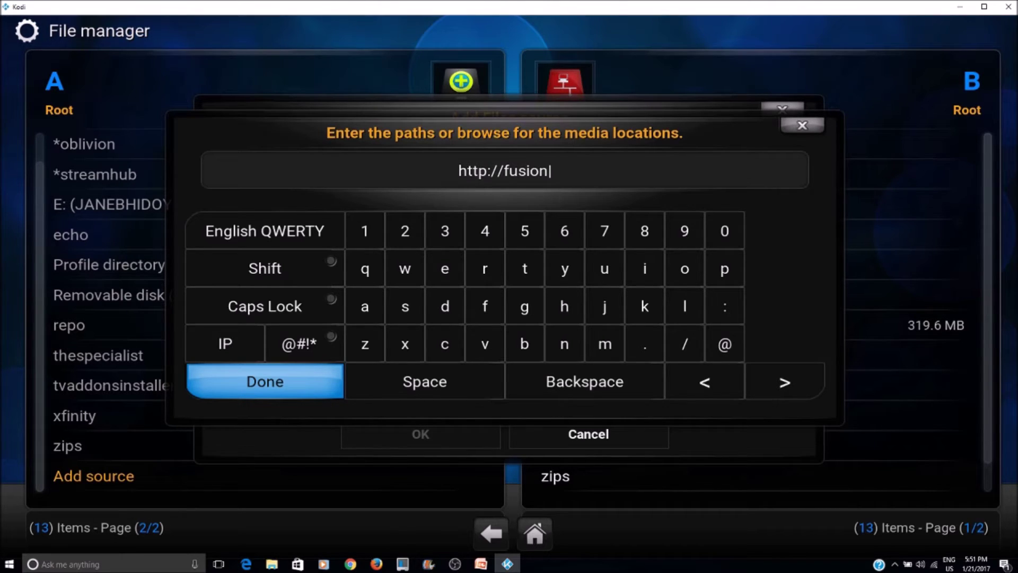
{"action": "type", "text": ".tva"}
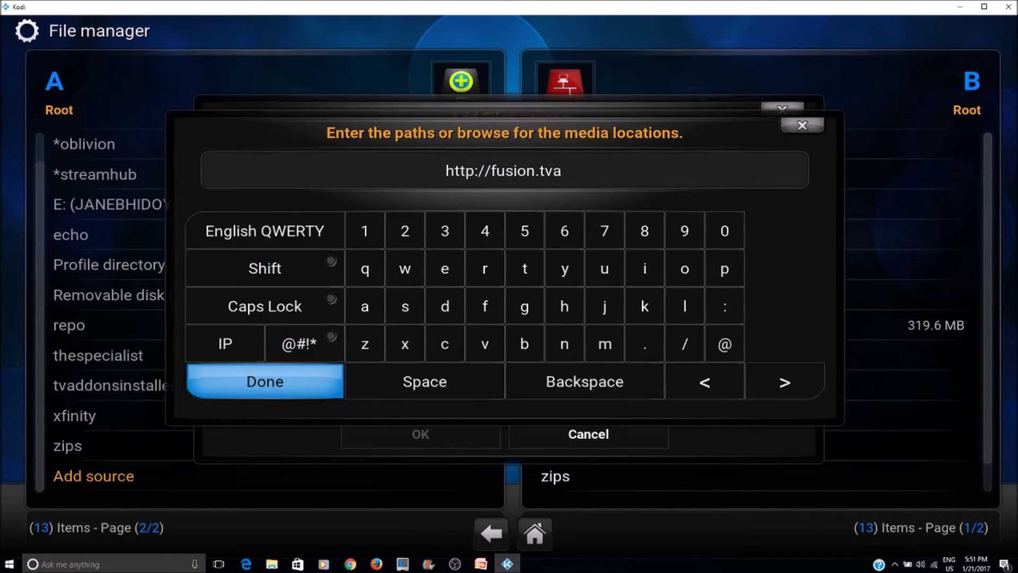
{"action": "type", "text": "ddons"}
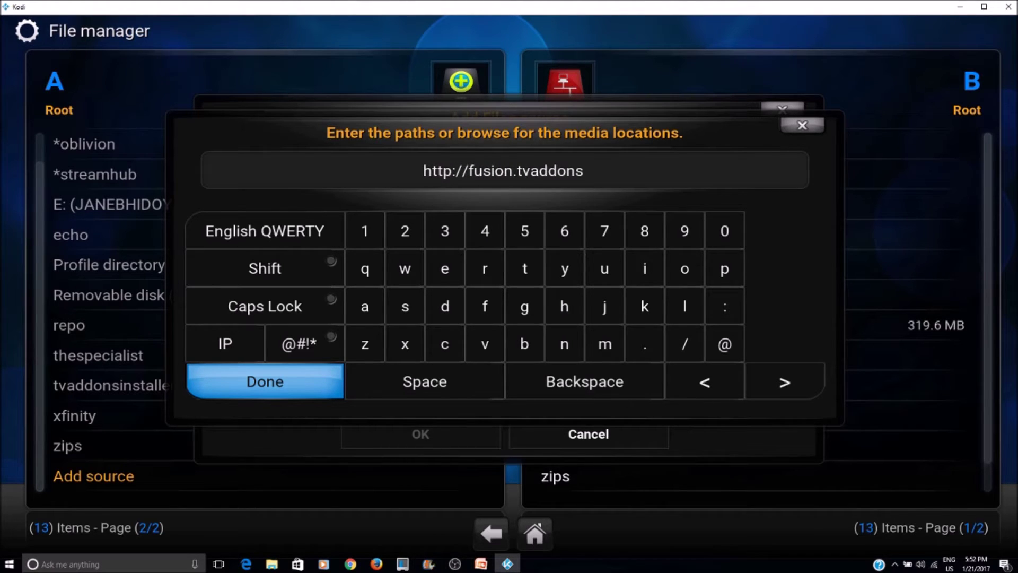
{"action": "type", "text": ".ag"}
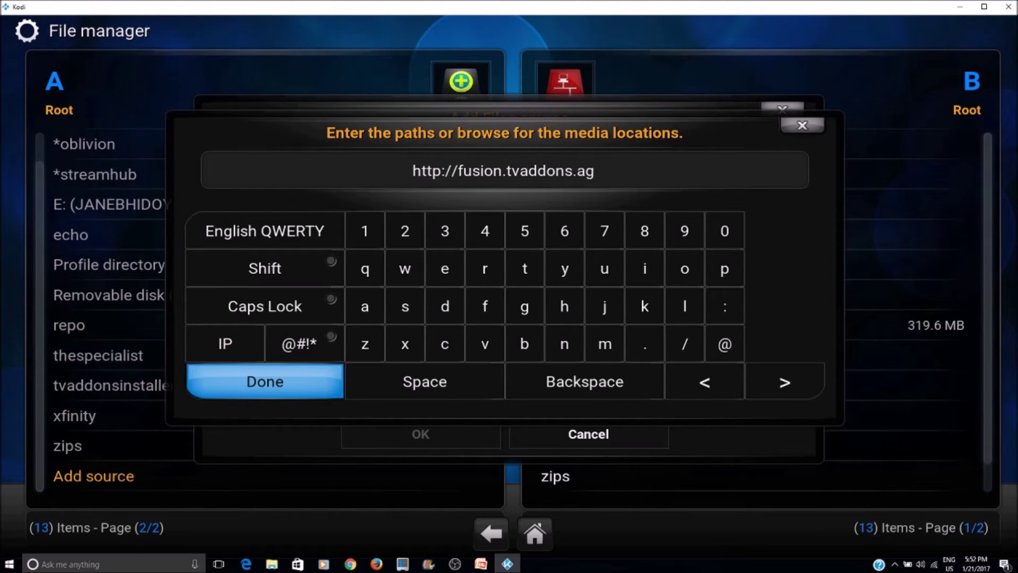
{"action": "left_click", "coordinate": [317, 389]}
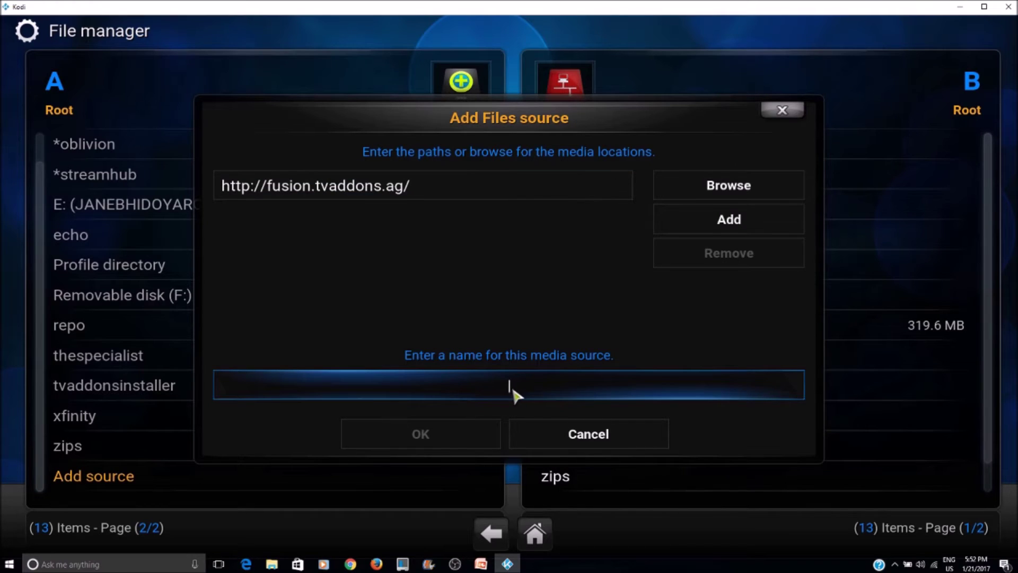
Step: Name the new source *fusion, save it, and return to the home screen
{"action": "left_click", "coordinate": [513, 386]}
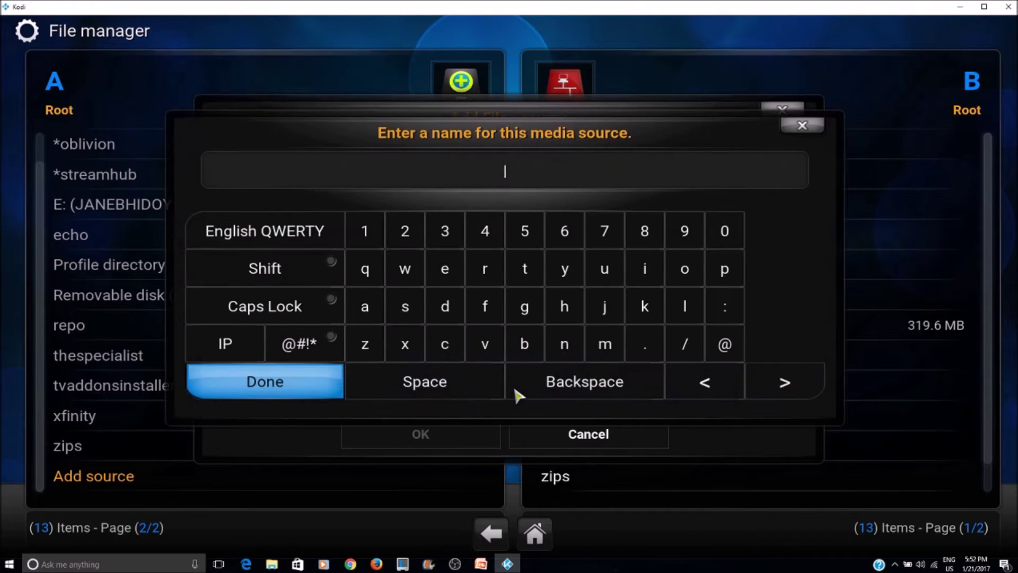
{"action": "type", "text": "*"}
{"action": "type", "text": "fus"}
{"action": "type", "text": "ion"}
{"action": "left_click", "coordinate": [263, 382]}
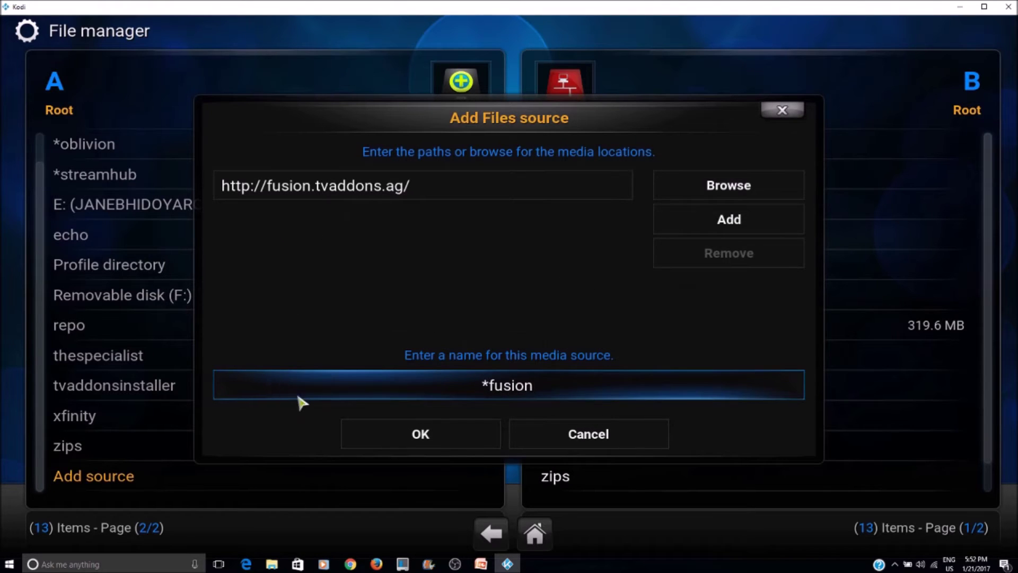
{"action": "left_click", "coordinate": [418, 443]}
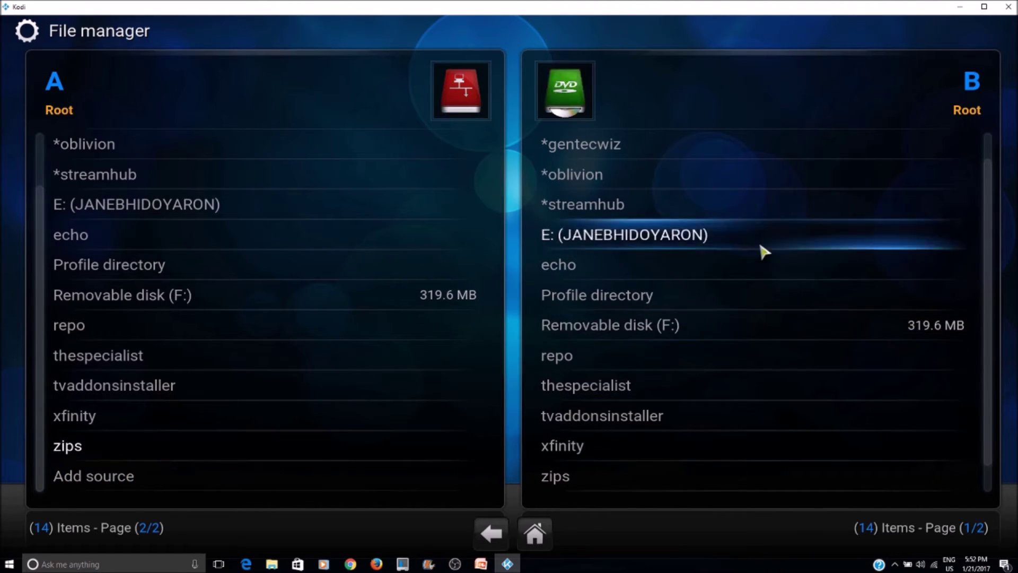
{"action": "scroll", "coordinate": [760, 243], "scroll_direction": "up", "scroll_amount": 1}
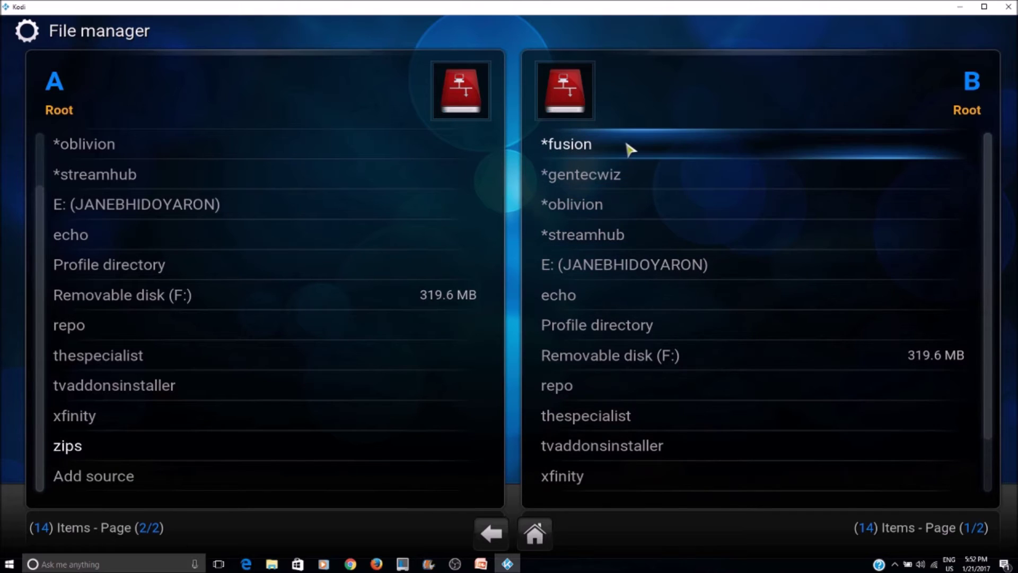
{"action": "left_click", "coordinate": [534, 535]}
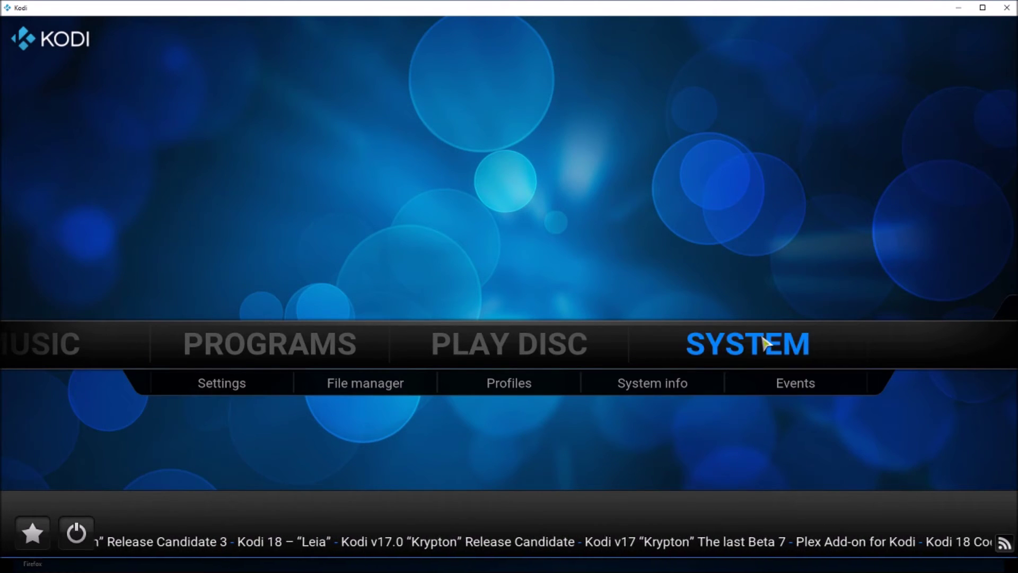
Step: Install plugin.video.freshstart-1.0.5.zip from the *fusion source's begin-here folder
{"action": "left_click", "coordinate": [234, 390]}
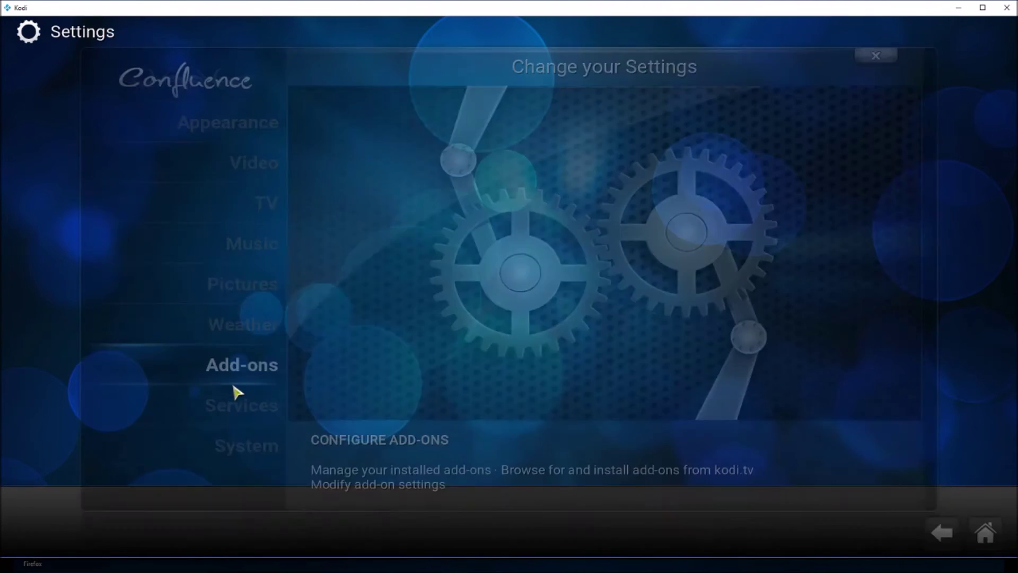
{"action": "left_click", "coordinate": [240, 369]}
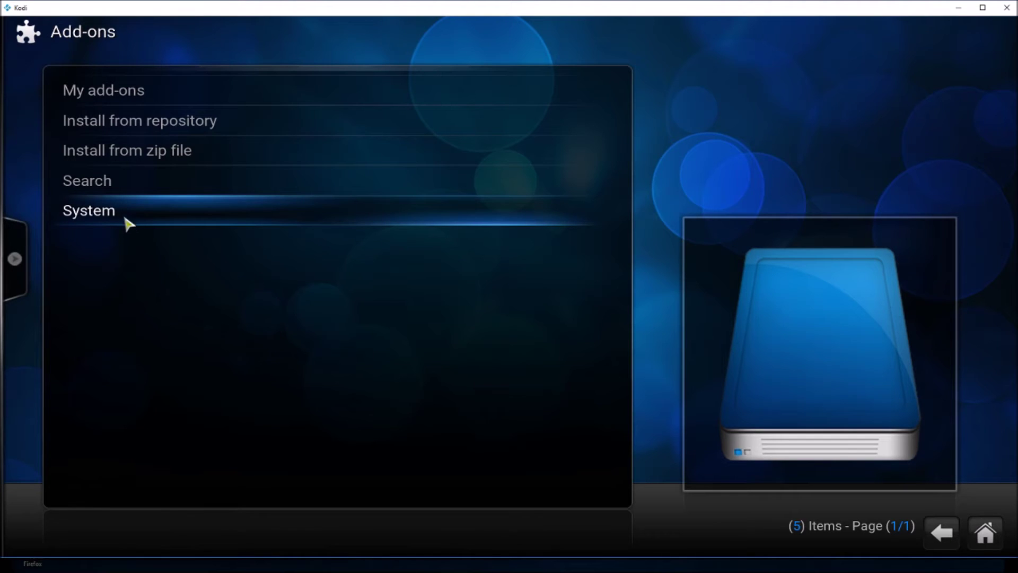
{"action": "left_click", "coordinate": [205, 159]}
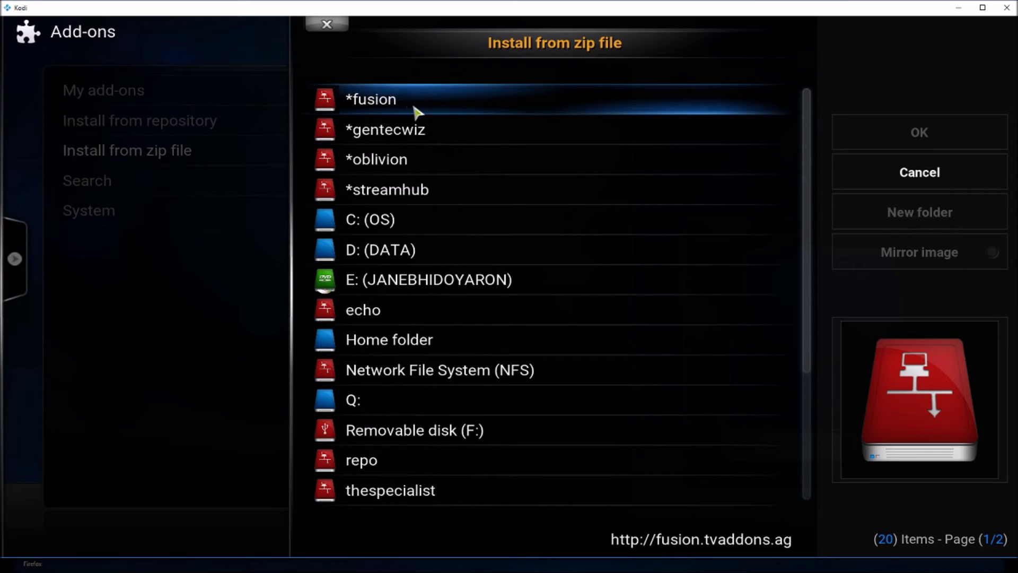
{"action": "left_click", "coordinate": [432, 108]}
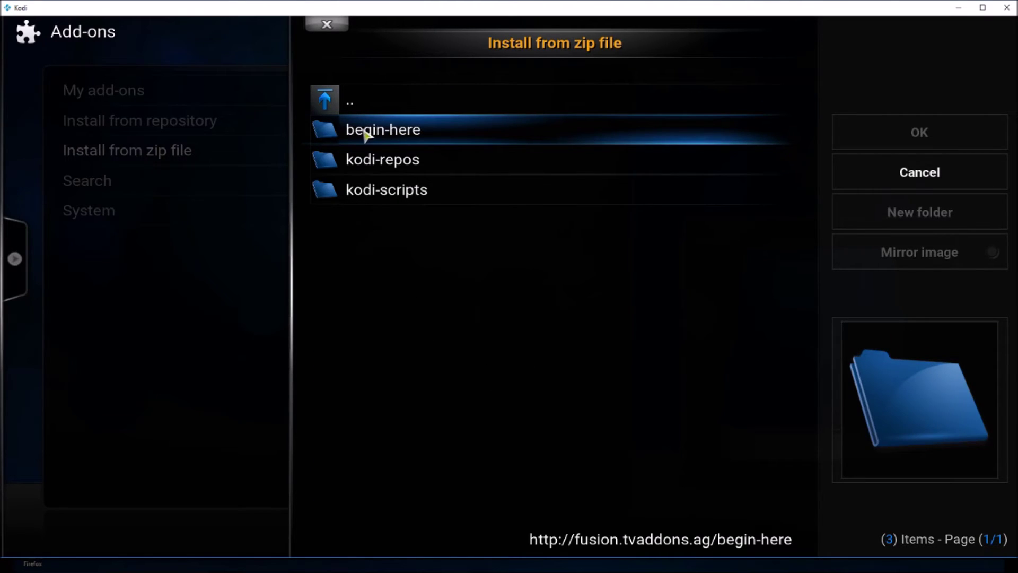
{"action": "left_click", "coordinate": [416, 133]}
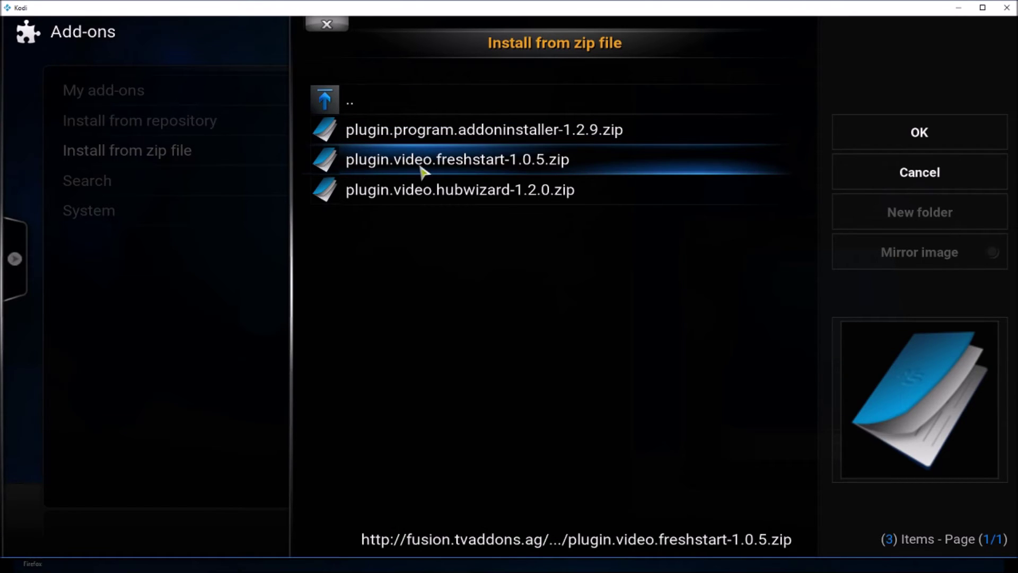
{"action": "left_click", "coordinate": [475, 164]}
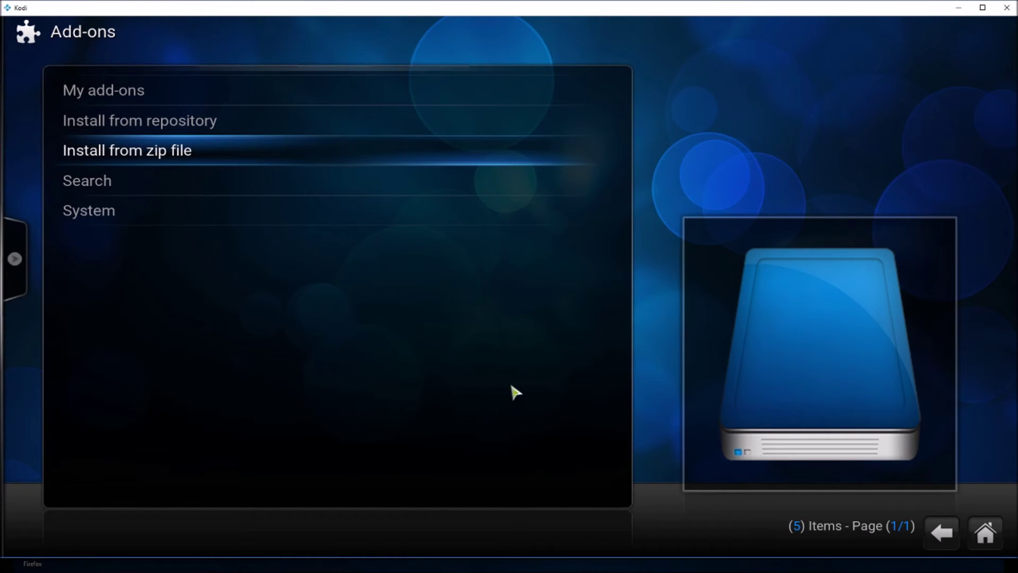
Step: Go back to the home screen and open the Programs add-ons grid showing Fresh Start
{"action": "left_click", "coordinate": [947, 543]}
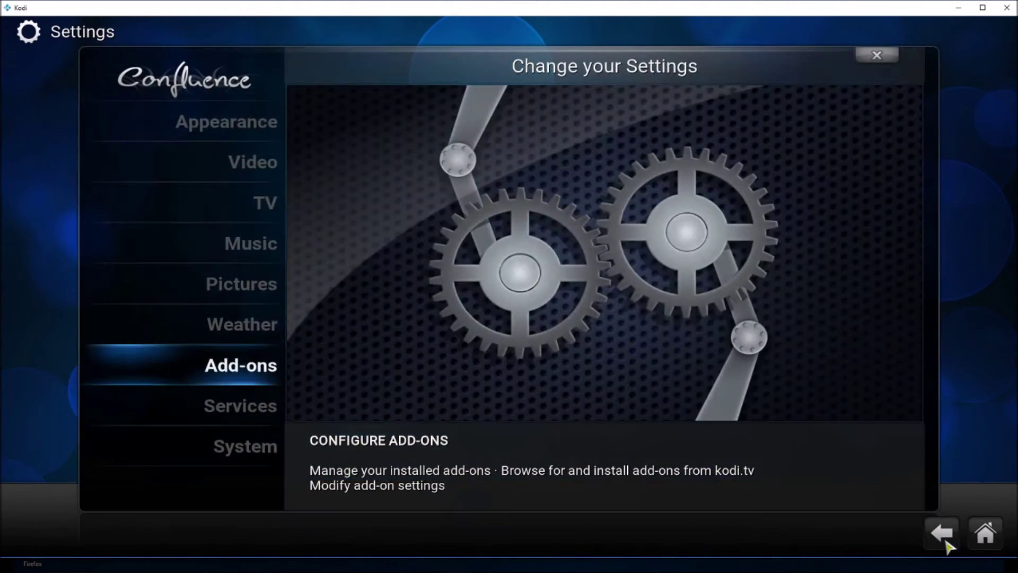
{"action": "left_click", "coordinate": [947, 542]}
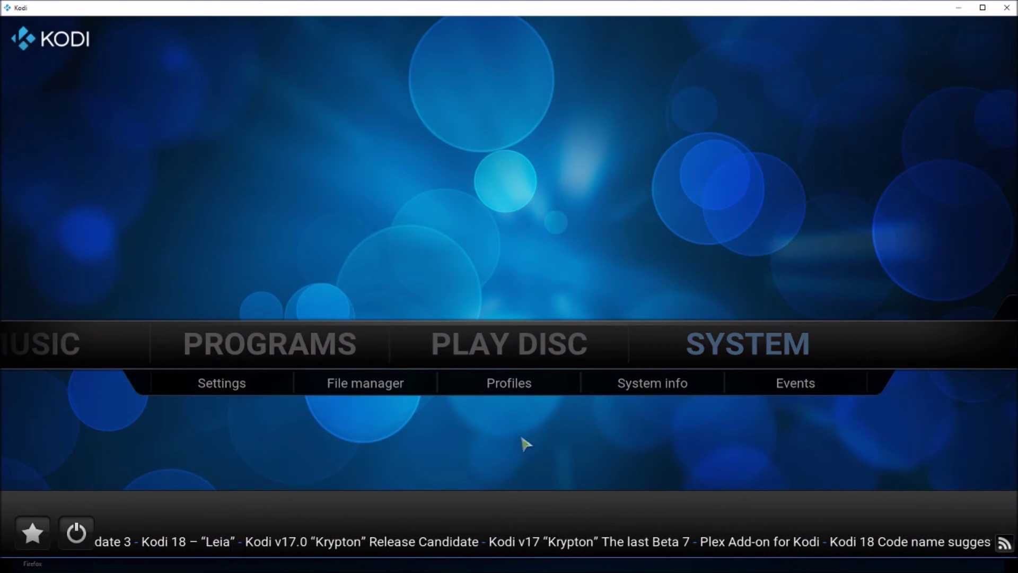
{"action": "left_click", "coordinate": [267, 352]}
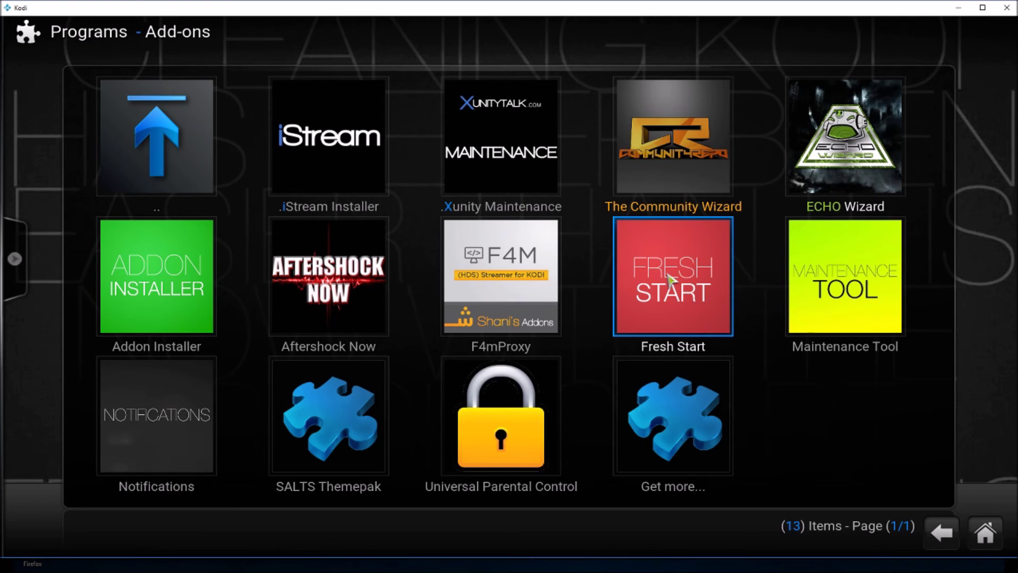
Step: Run Fresh Start, confirm restoring default settings, and acknowledge the finished reset
{"action": "left_click", "coordinate": [670, 281]}
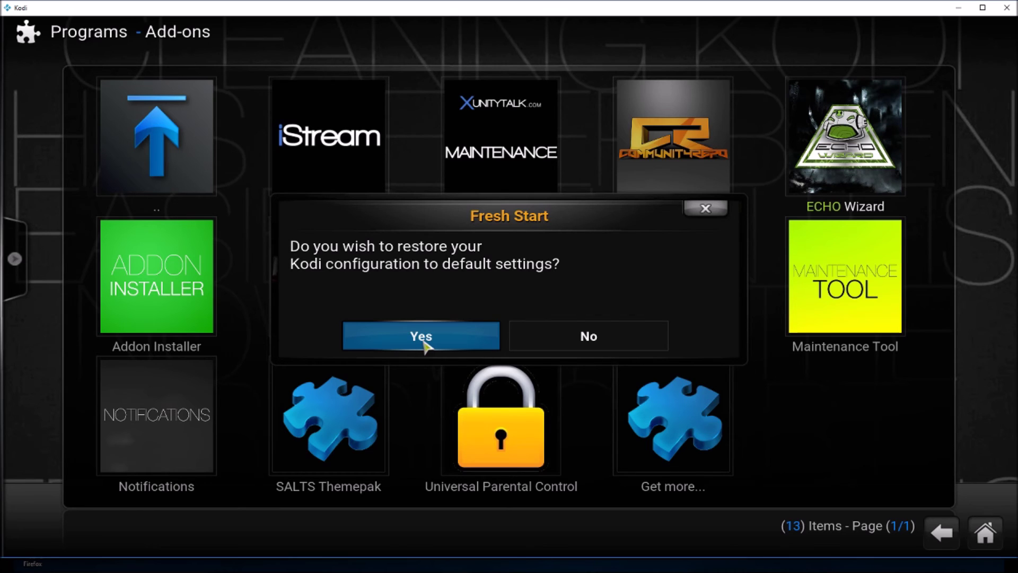
{"action": "left_click", "coordinate": [427, 340]}
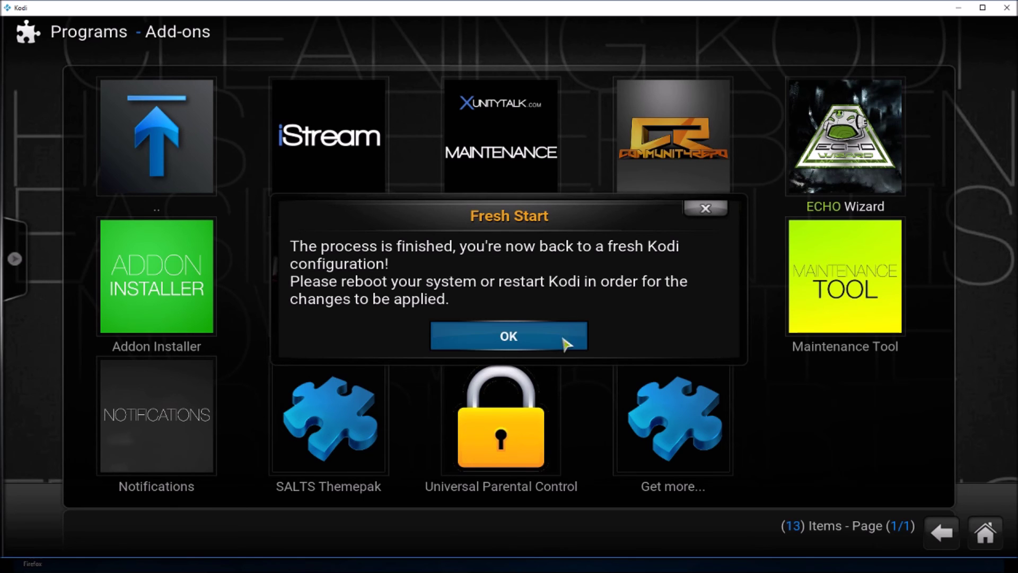
{"action": "left_click", "coordinate": [524, 343]}
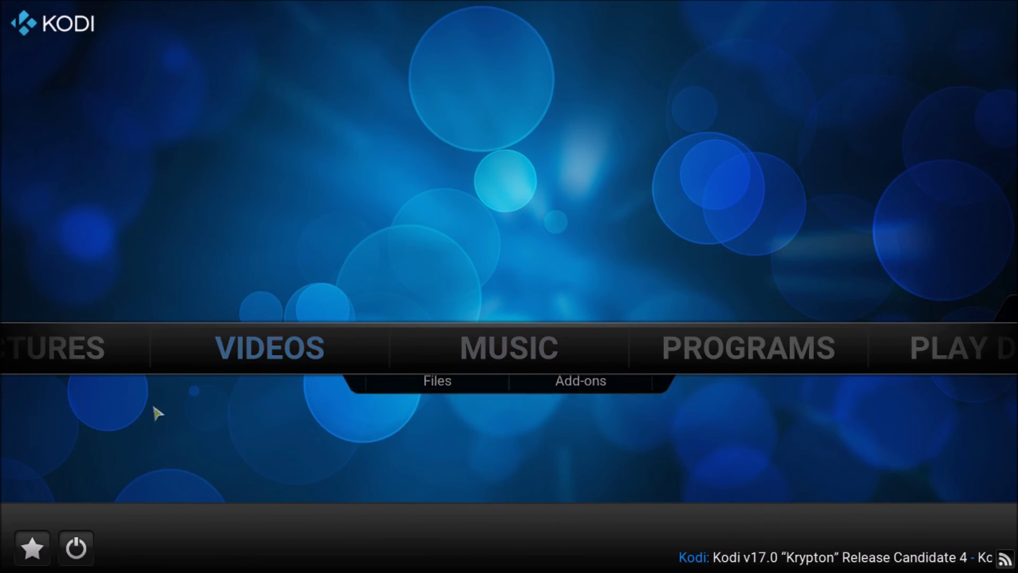
{"action": "mouse_move", "coordinate": [510, 347]}
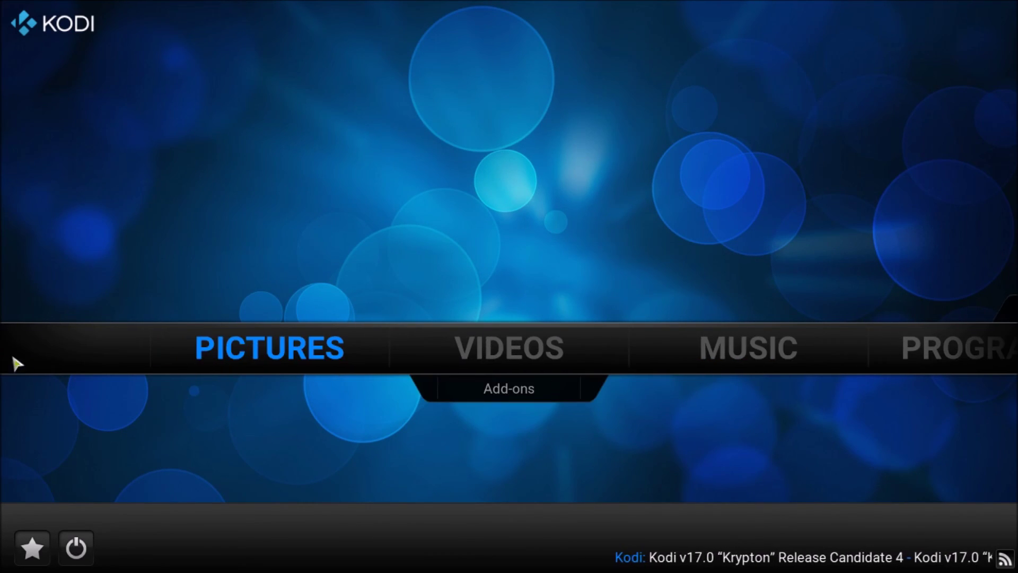
Step: Verify the Video and Program add-on lists are empty apart from Get more
{"action": "left_click", "coordinate": [586, 391]}
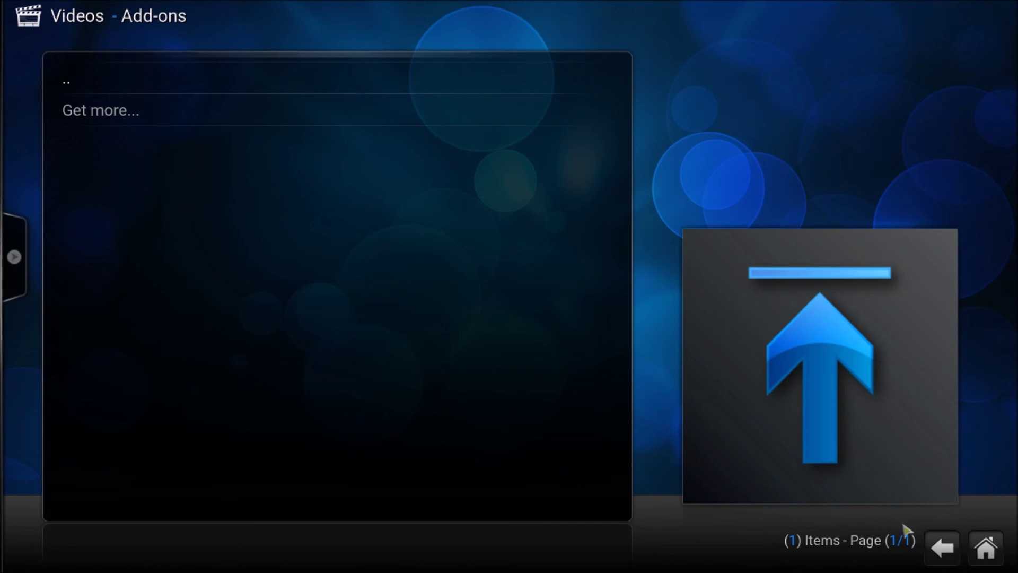
{"action": "left_click", "coordinate": [946, 551]}
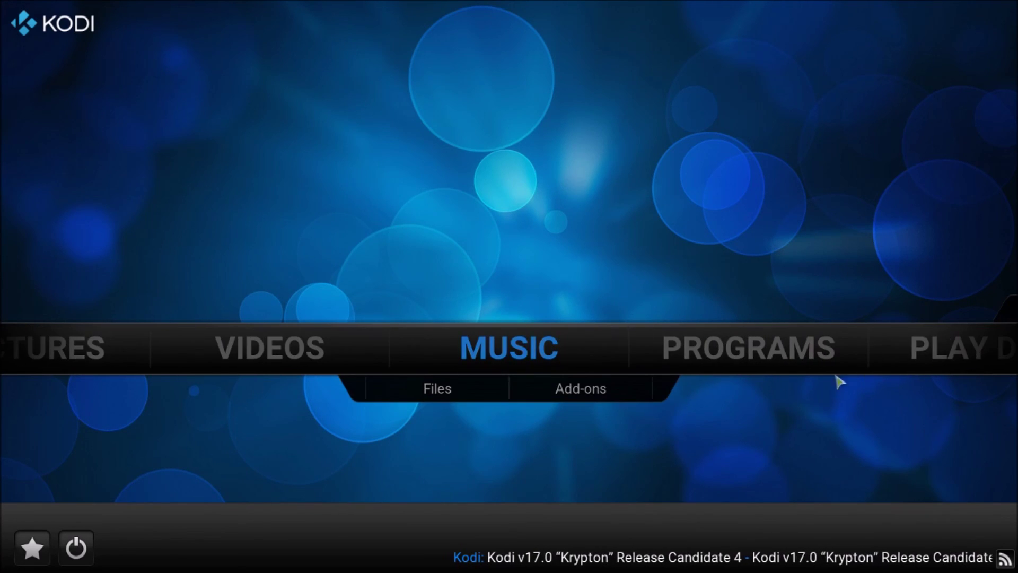
{"action": "left_click", "coordinate": [753, 359]}
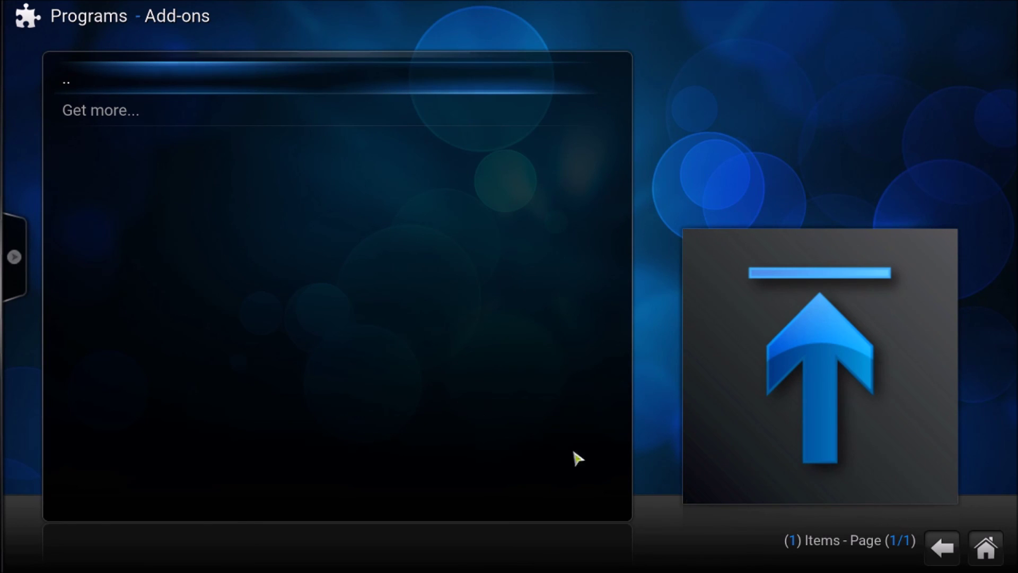
{"action": "left_click", "coordinate": [943, 549]}
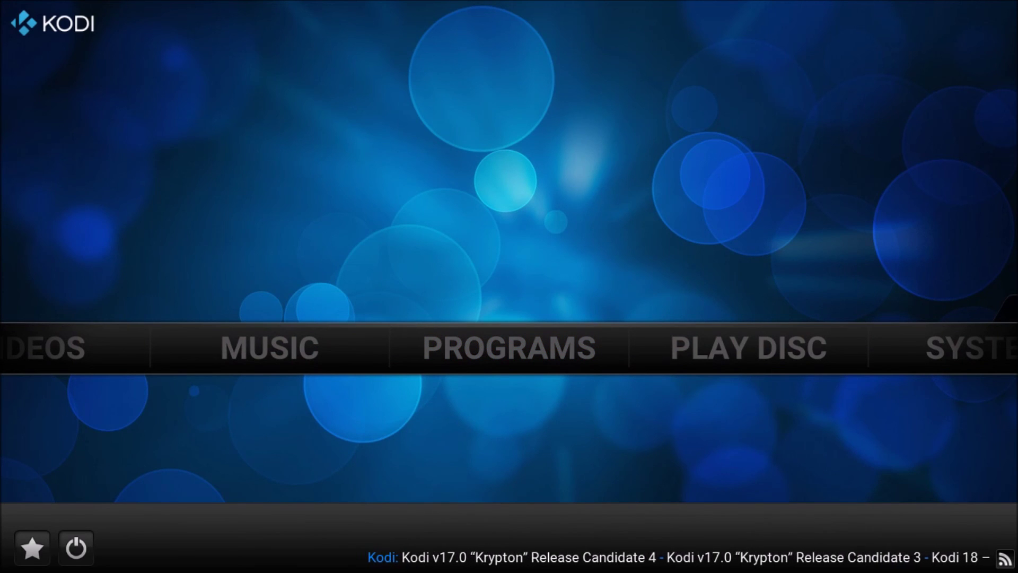